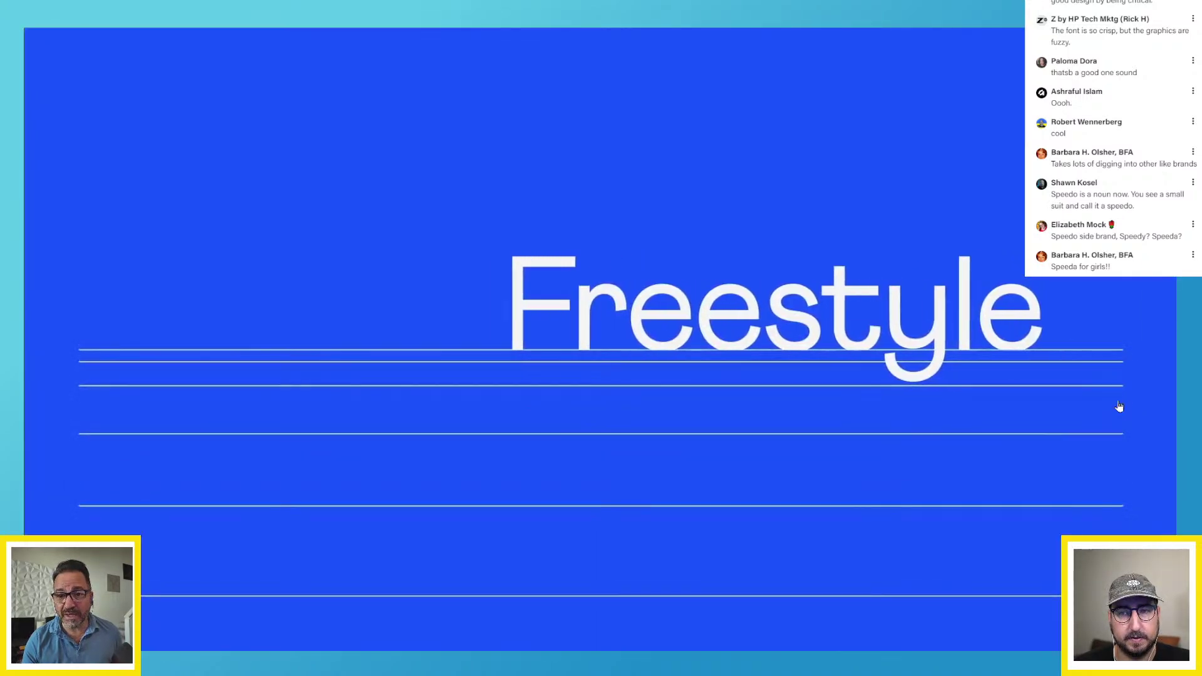
- Play the rebrand video past the Freestyle title and pause it at the green and yellow circles
click(1120, 407)
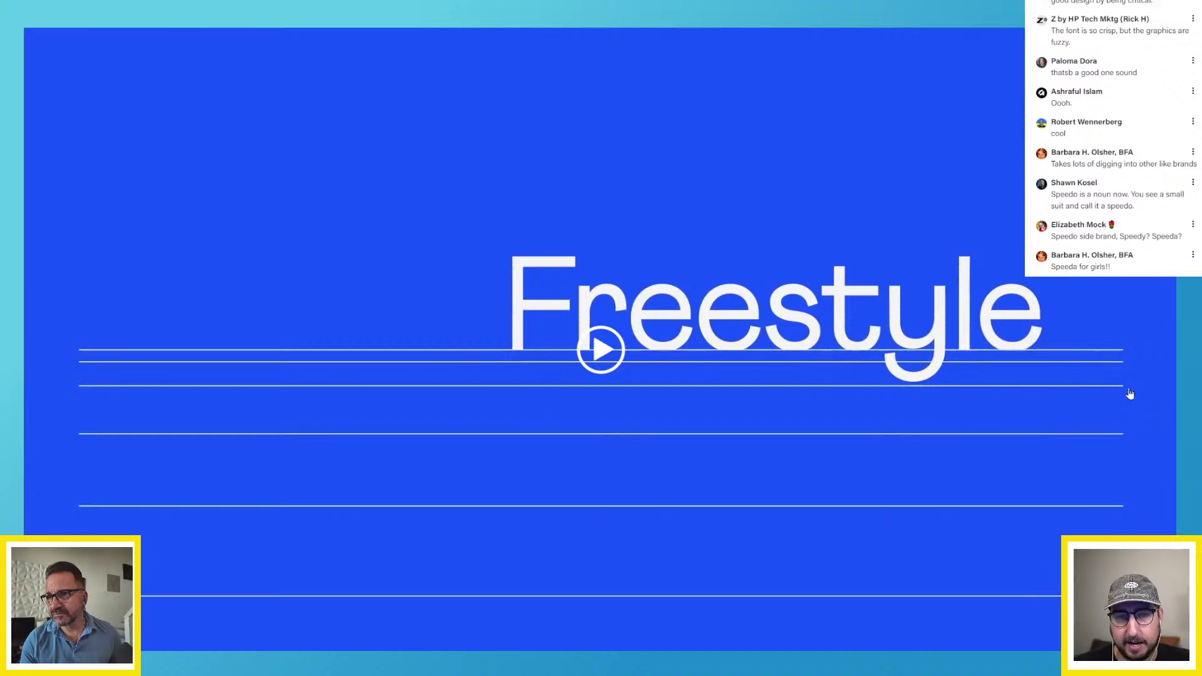
click(1131, 392)
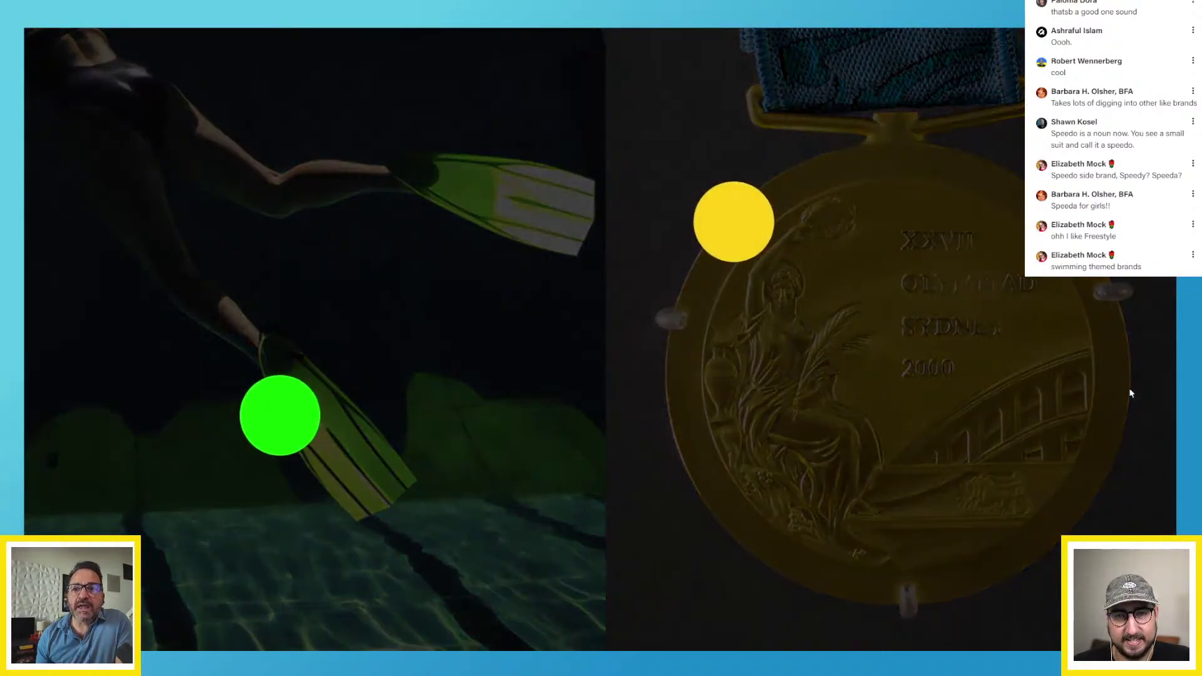
click(1130, 392)
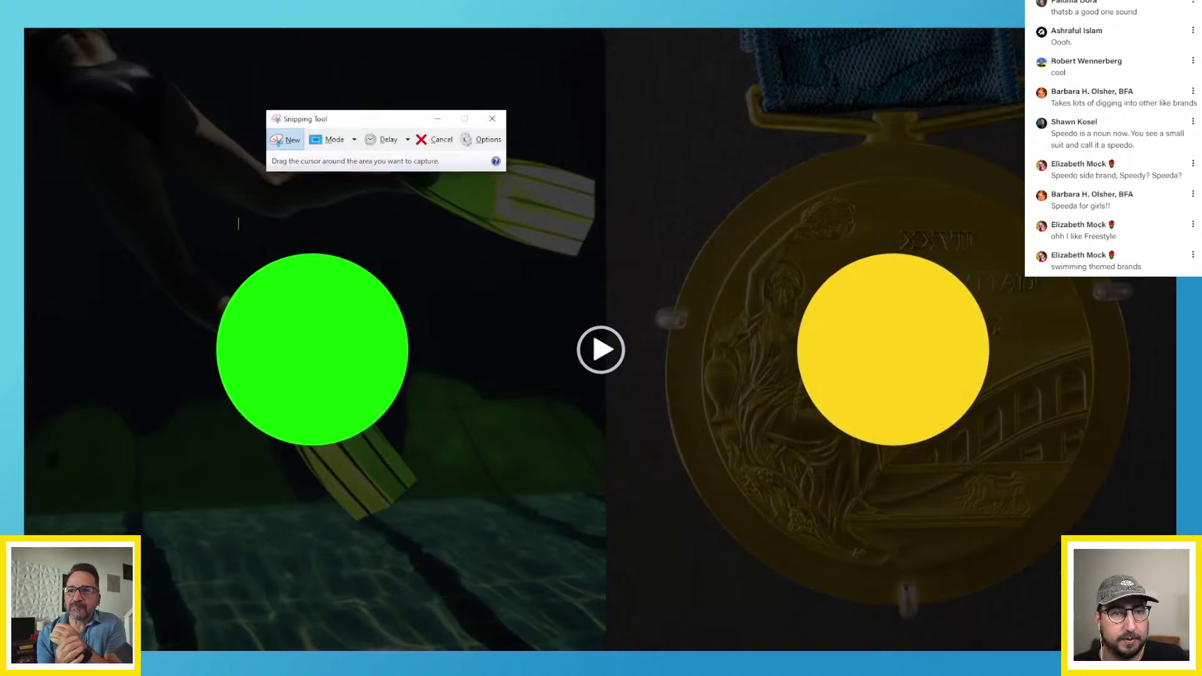
- Snip the part of the paused video frame containing the green and yellow circles and copy it
drag(218, 216, 1011, 498)
right_click(610, 371)
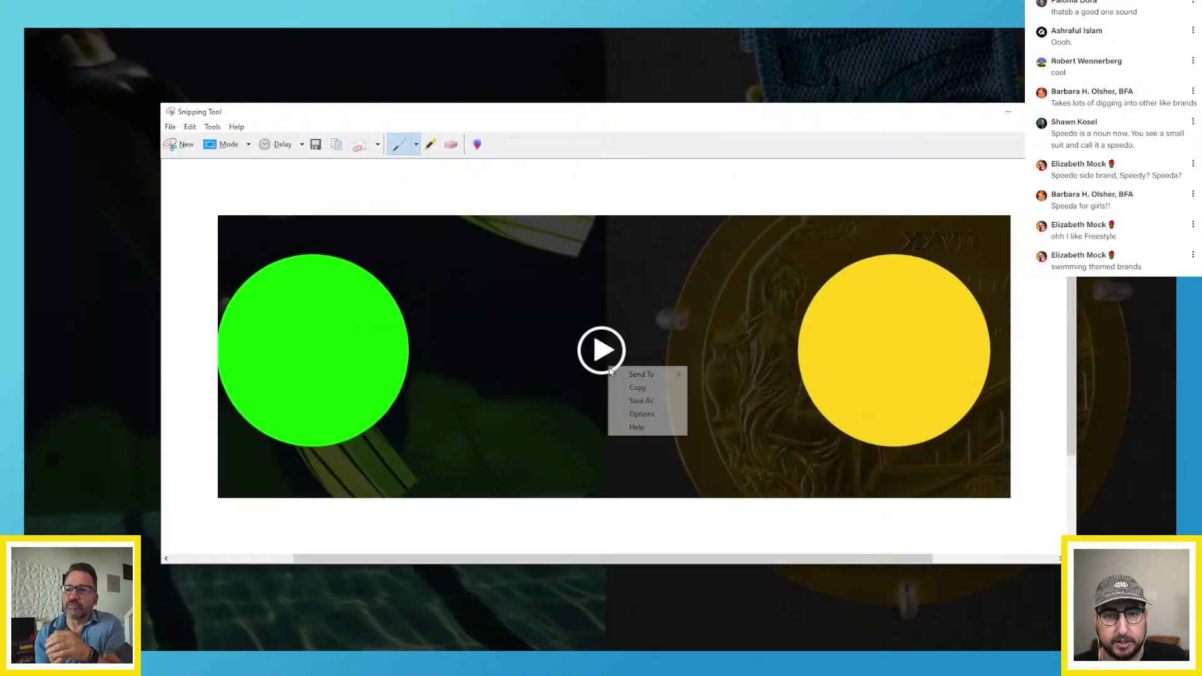
click(637, 387)
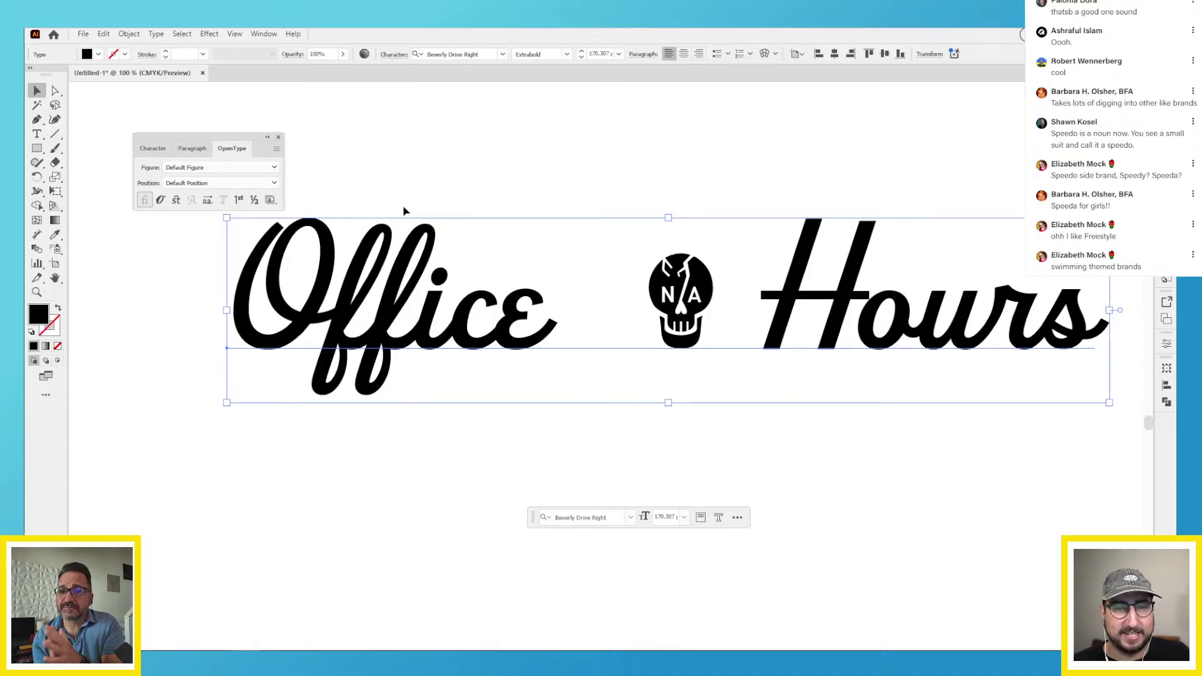
- Switch to Illustrator and paste the copied snip below the Office Hours lettering
click(491, 181)
scroll(445, 375, down, 3)
key(ctrl+v)
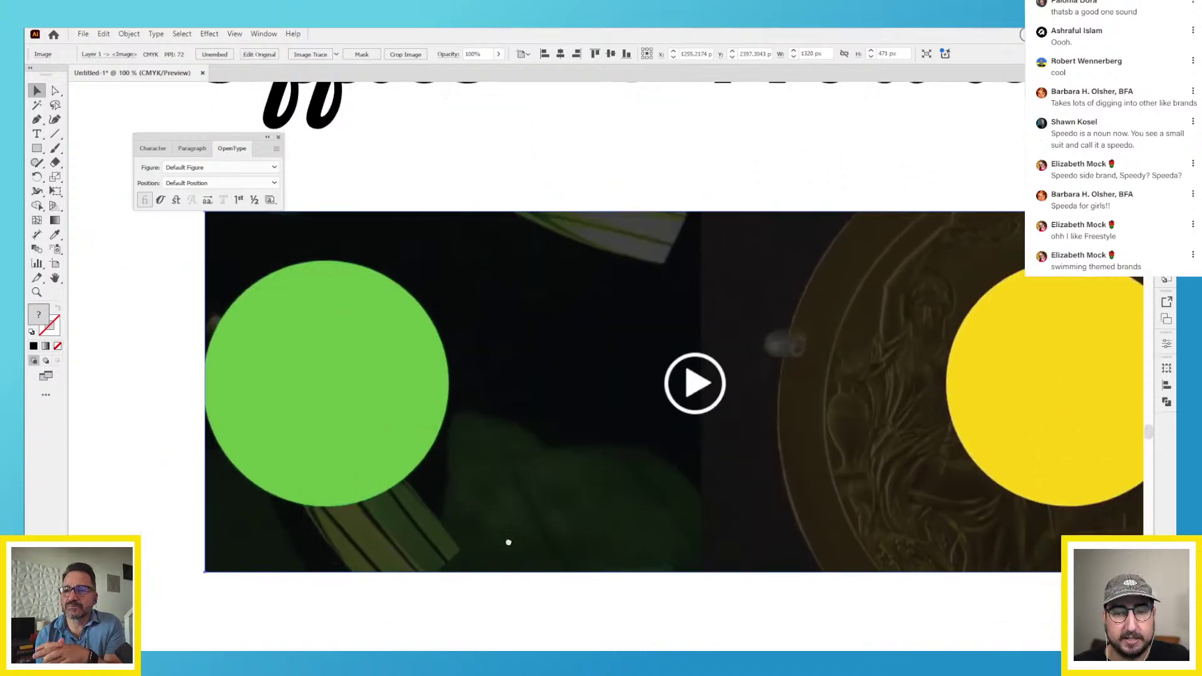
- Draw a circle about 238 px in diameter below the green half of the pasted image
drag(507, 542, 435, 366)
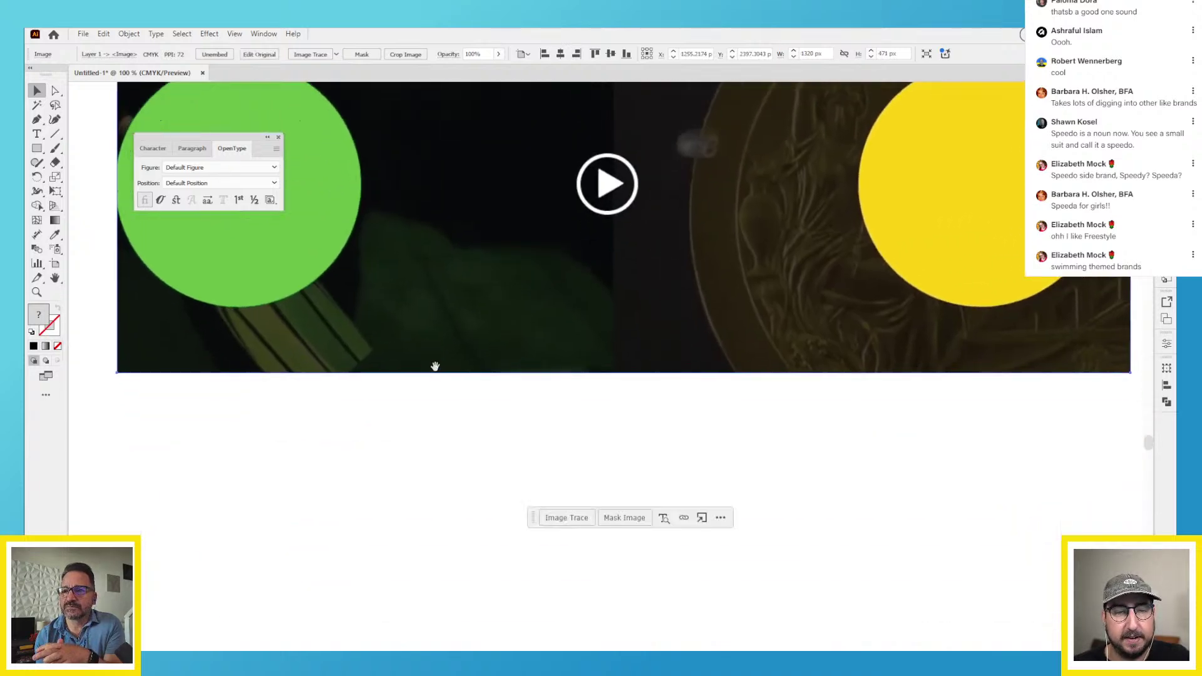
ctrl+alt+click(607, 402)
drag(607, 403, 577, 381)
key(l)
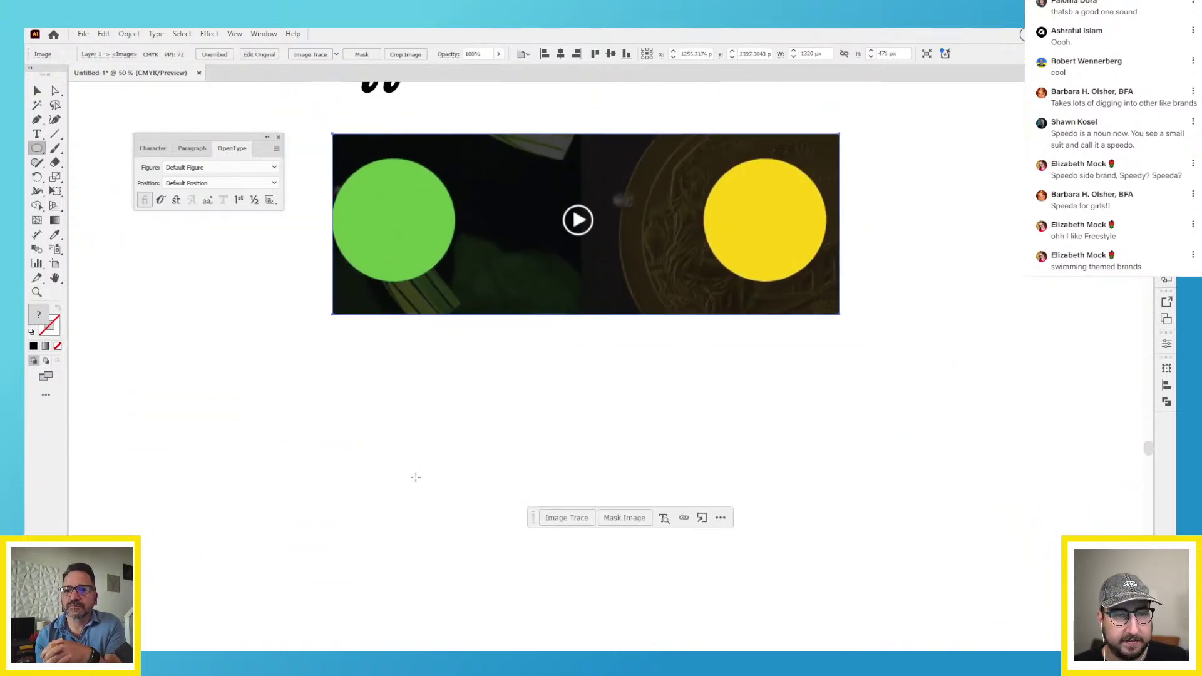
click(295, 397)
key(Escape)
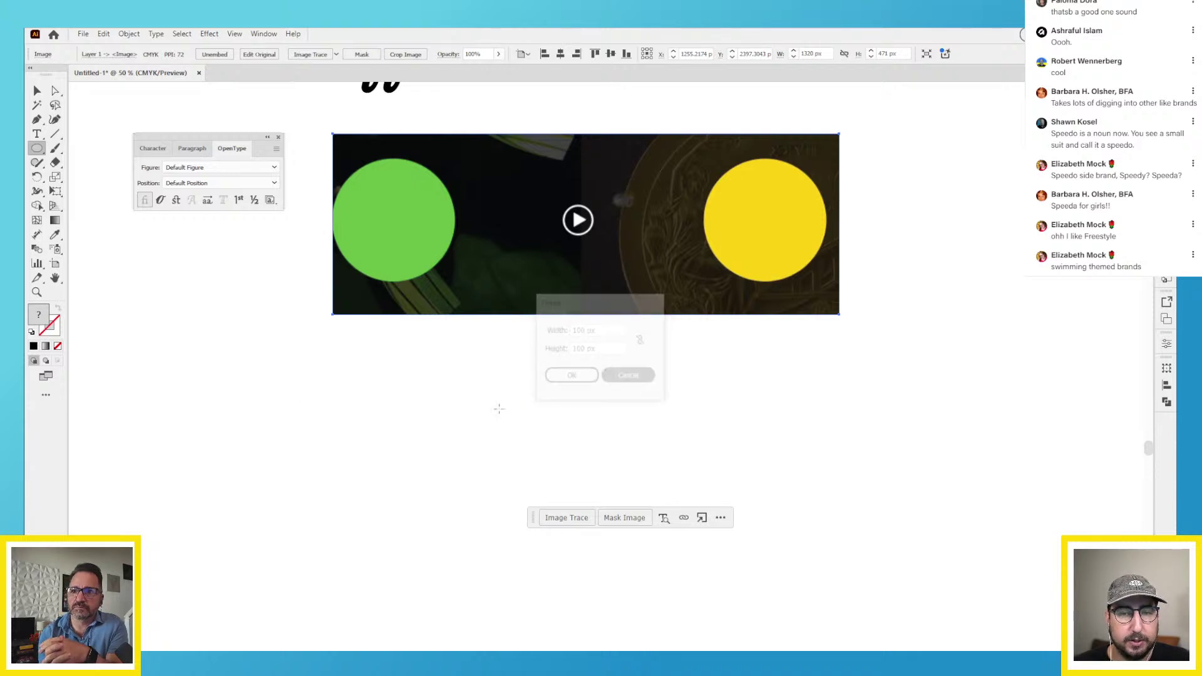
drag(424, 454, 472, 499)
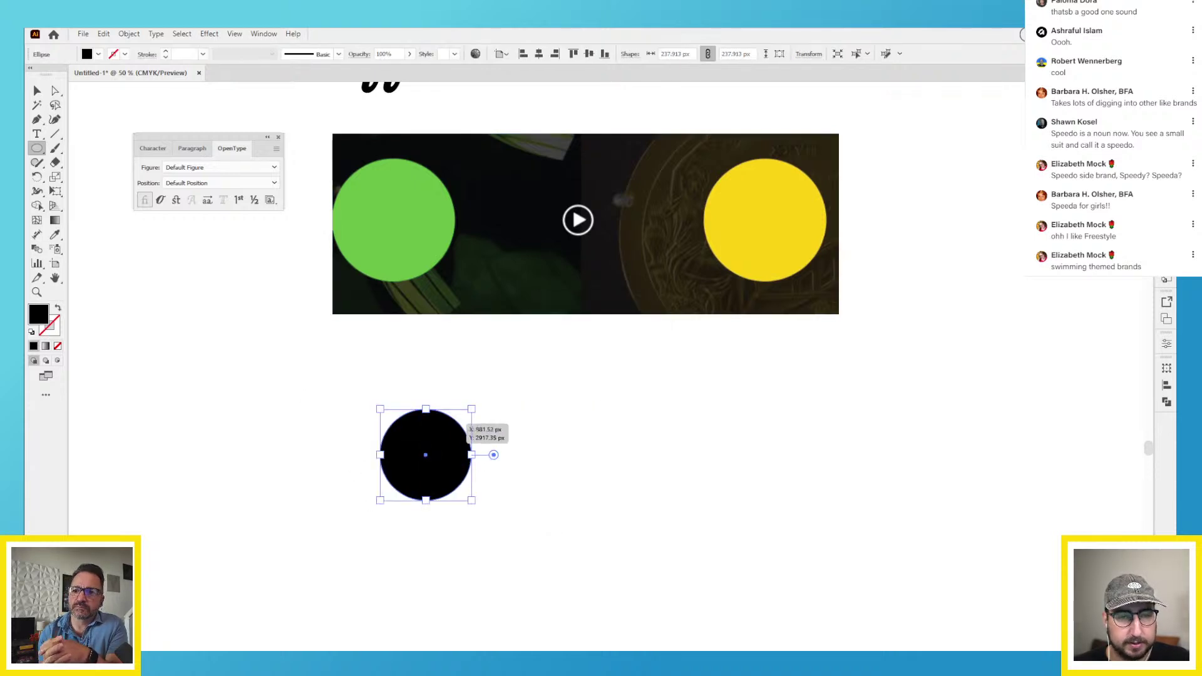
- Place a copy of the black circle level with the original, to its right
key(v)
click(617, 446)
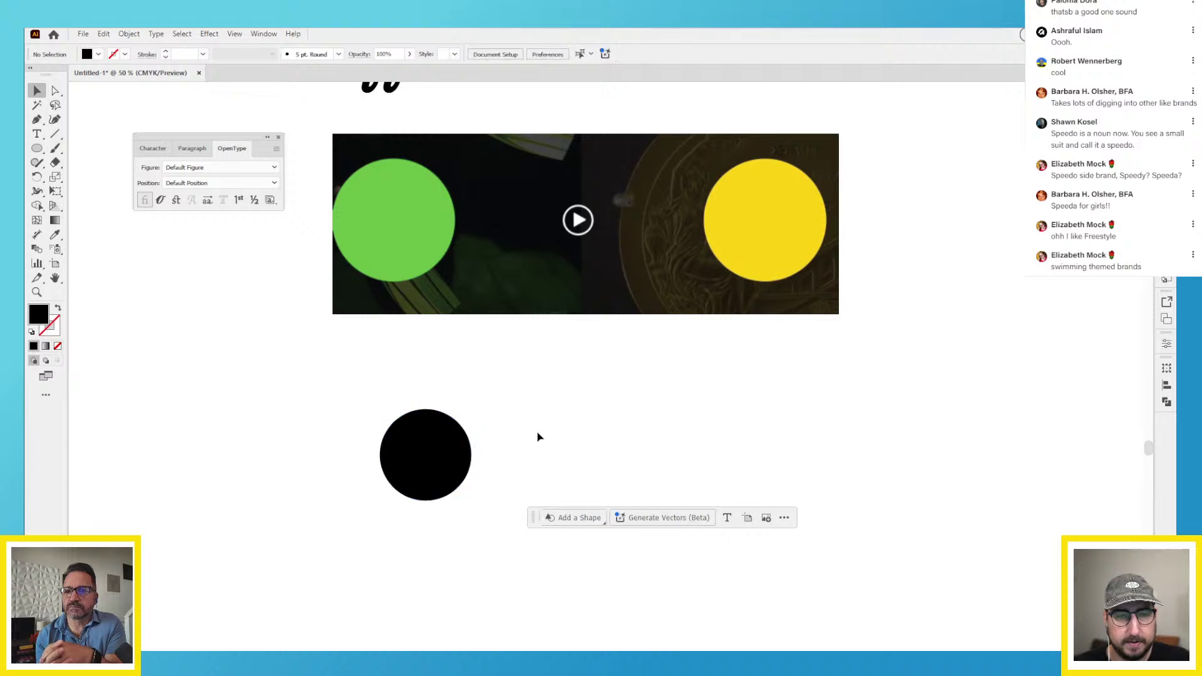
alt+drag(447, 452, 687, 431)
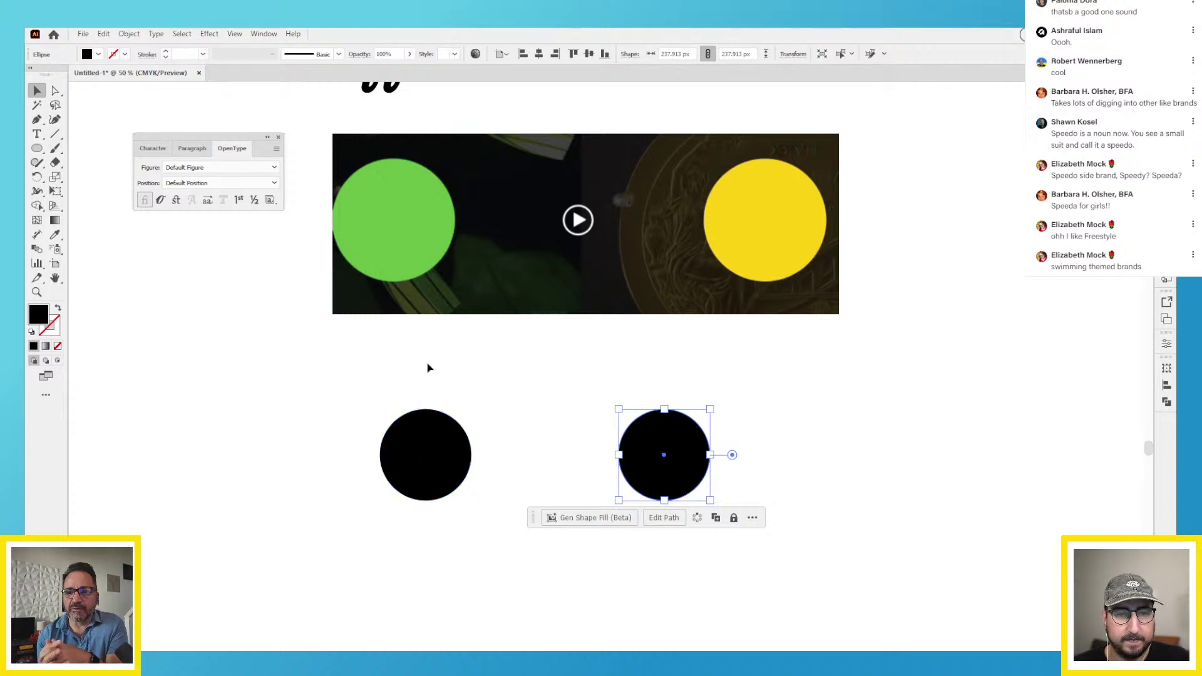
- Recolour the two black circles with the green and yellow sampled from the pasted image, green on the left
click(429, 456)
key(i)
click(422, 244)
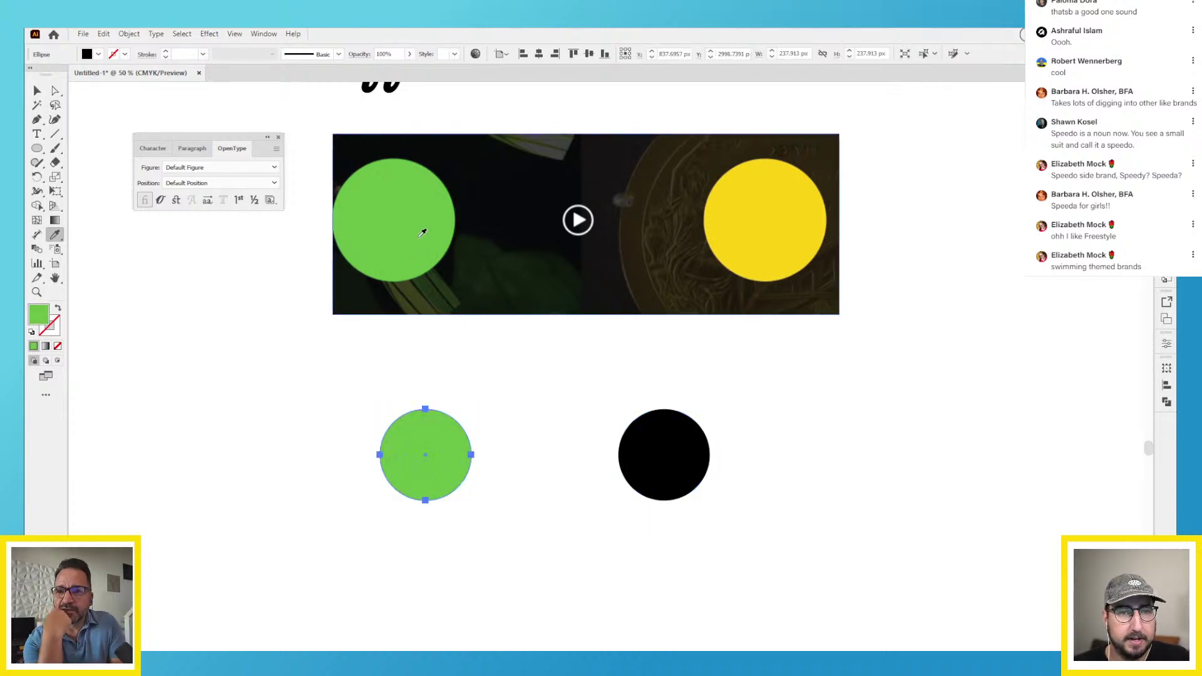
key(v)
click(665, 430)
key(i)
click(754, 226)
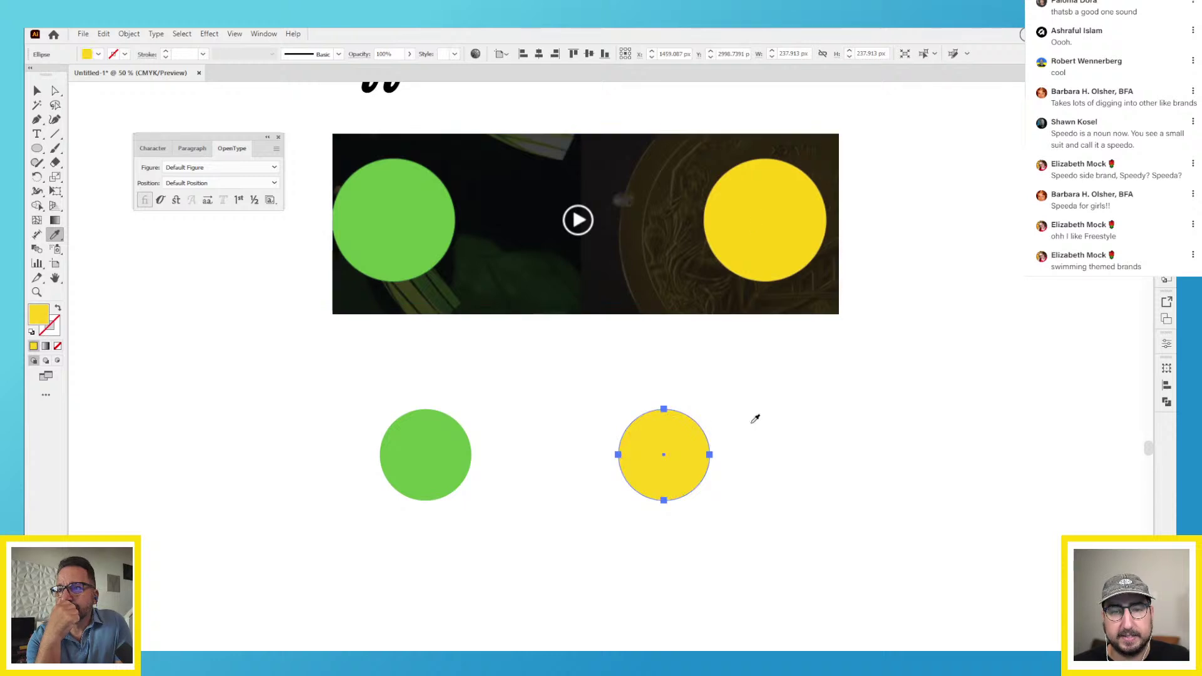
- Move the yellow circle farther from the green one and set the pair's blend spacing to Specified Steps with three steps
key(v)
drag(665, 431, 831, 436)
drag(926, 396, 435, 504)
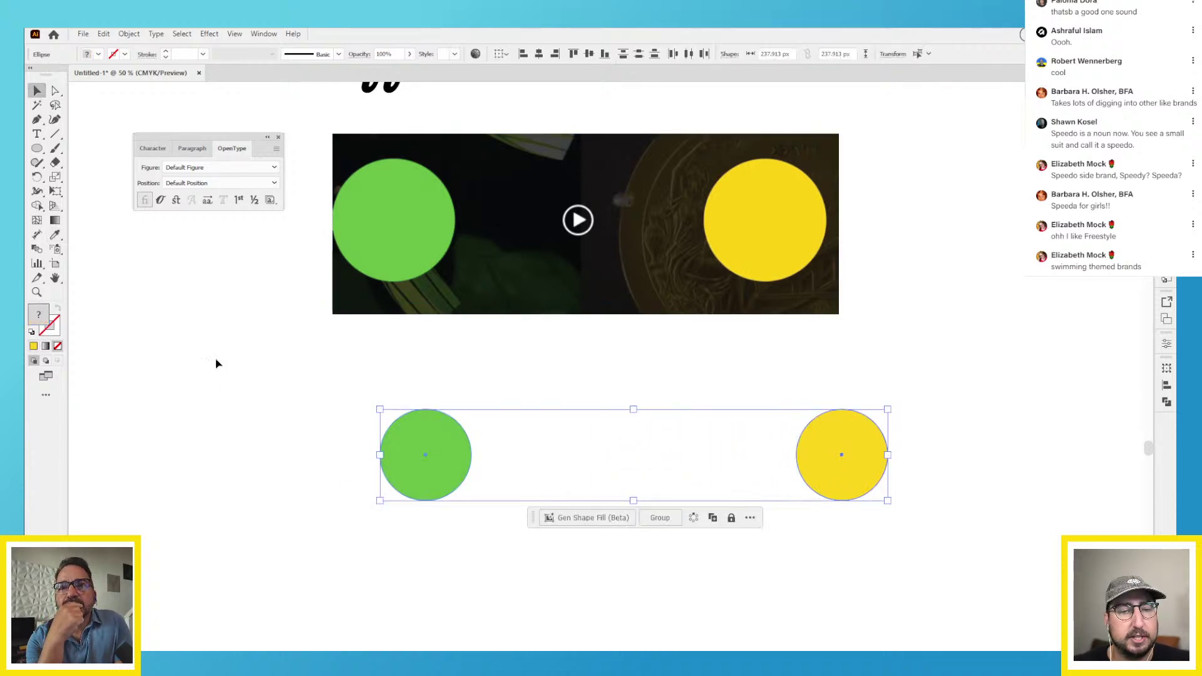
click(129, 34)
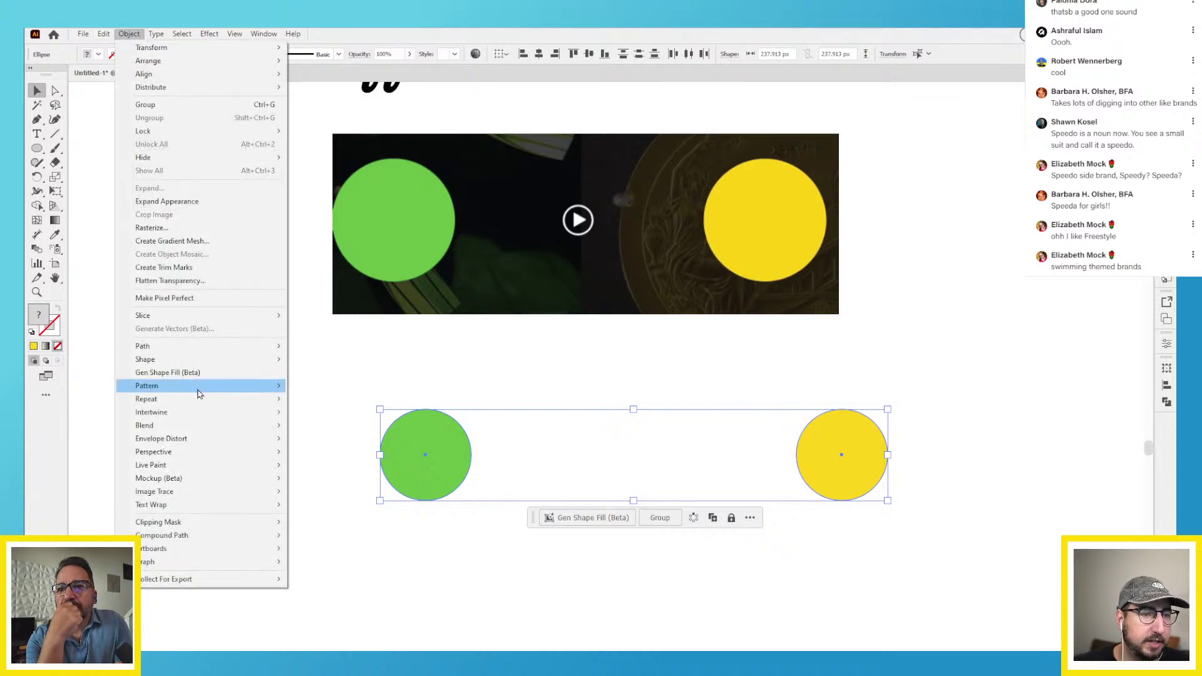
mouse_move(191, 427)
click(349, 458)
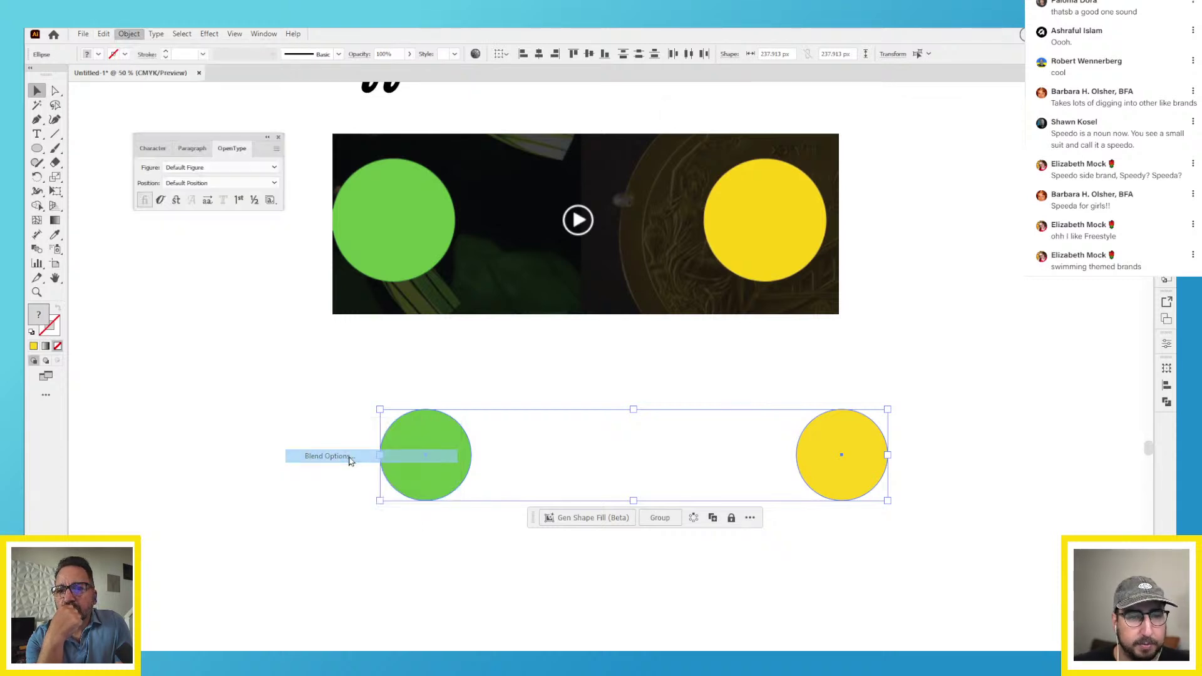
click(744, 138)
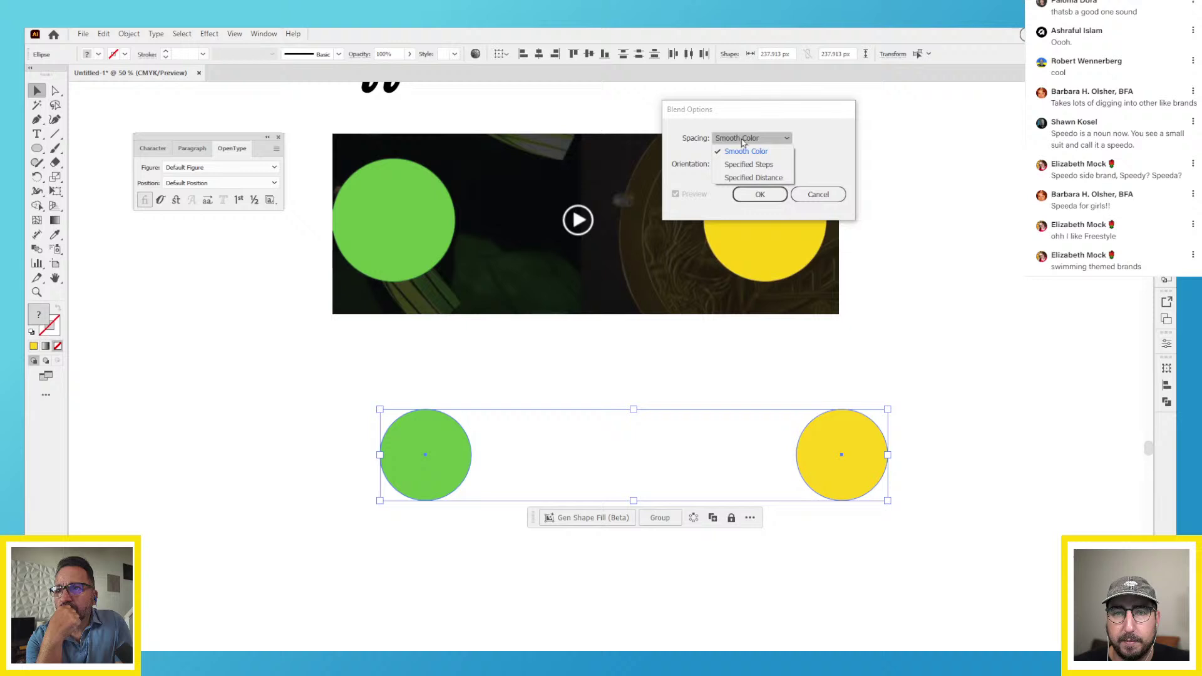
click(761, 164)
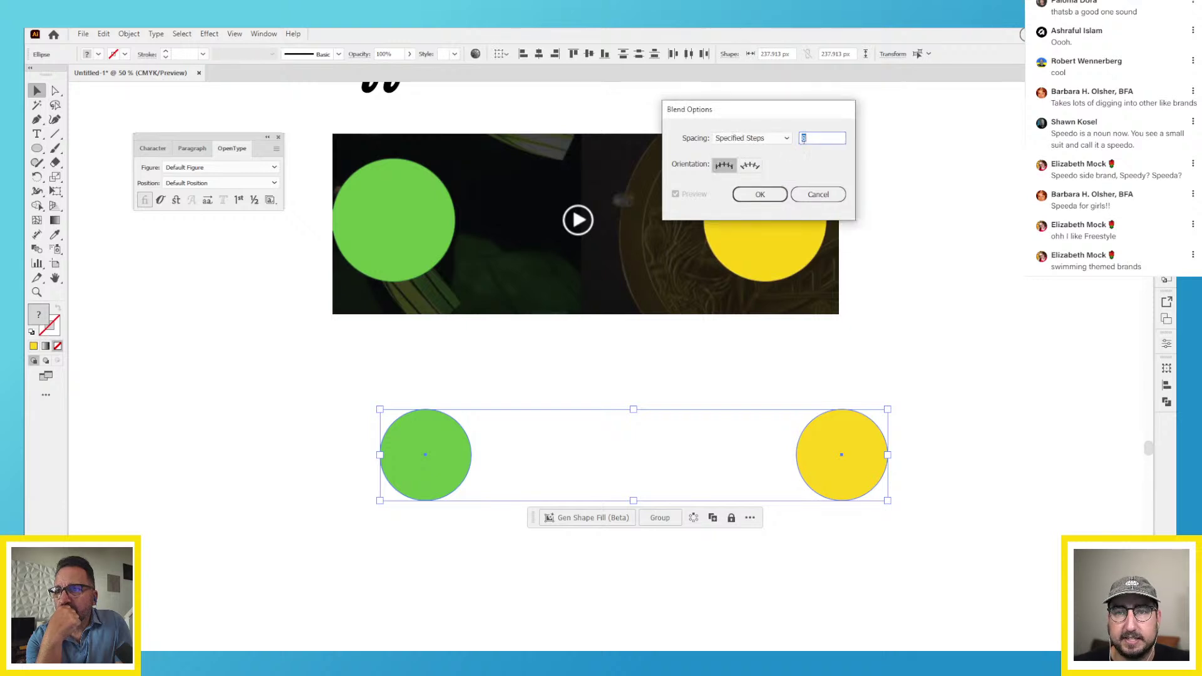
click(760, 194)
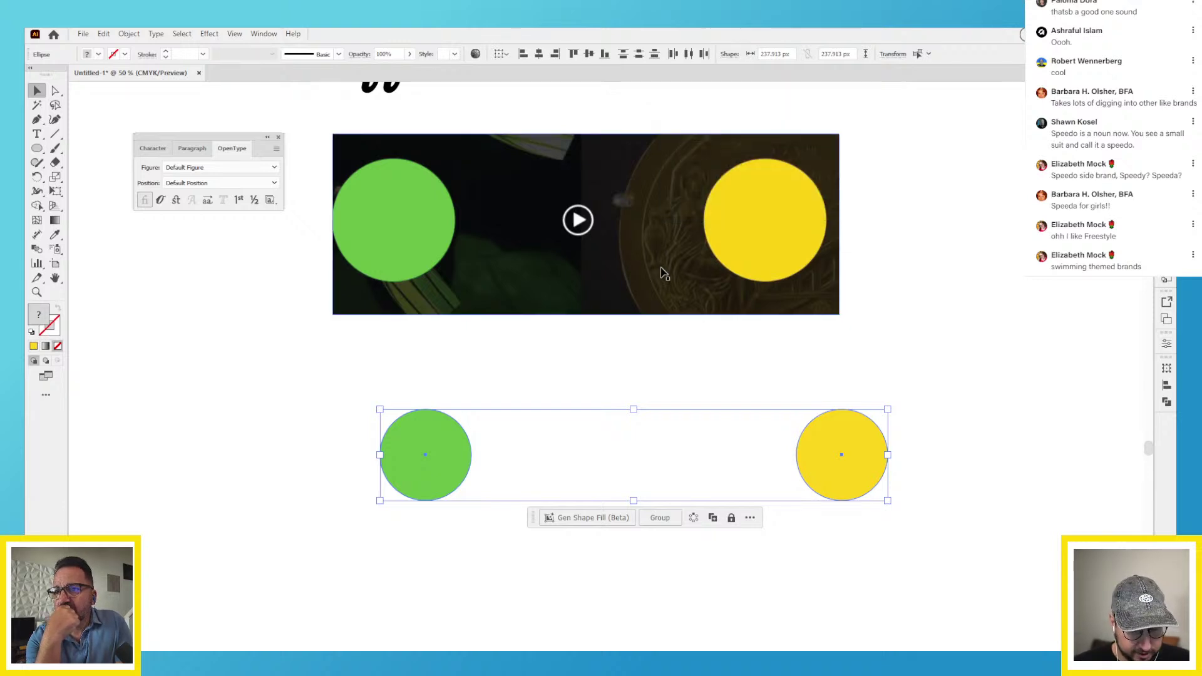
- Blend the green and yellow circles into a row with three intermediate circles, and deselect the result
click(127, 34)
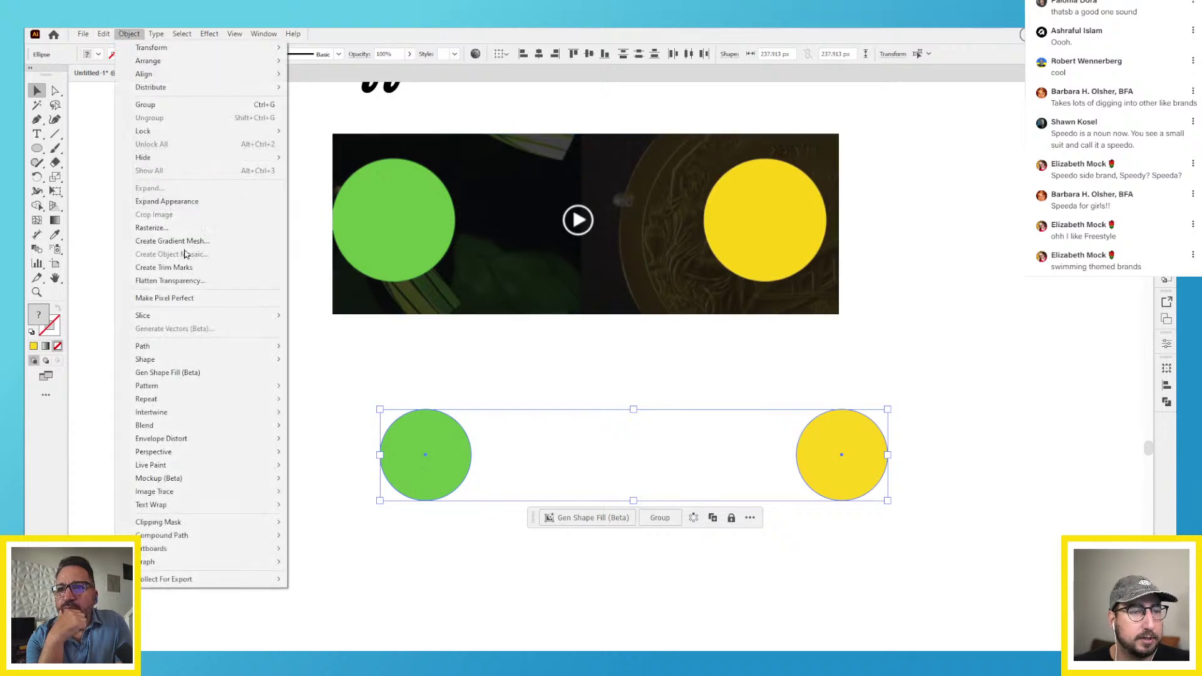
mouse_move(168, 425)
click(307, 424)
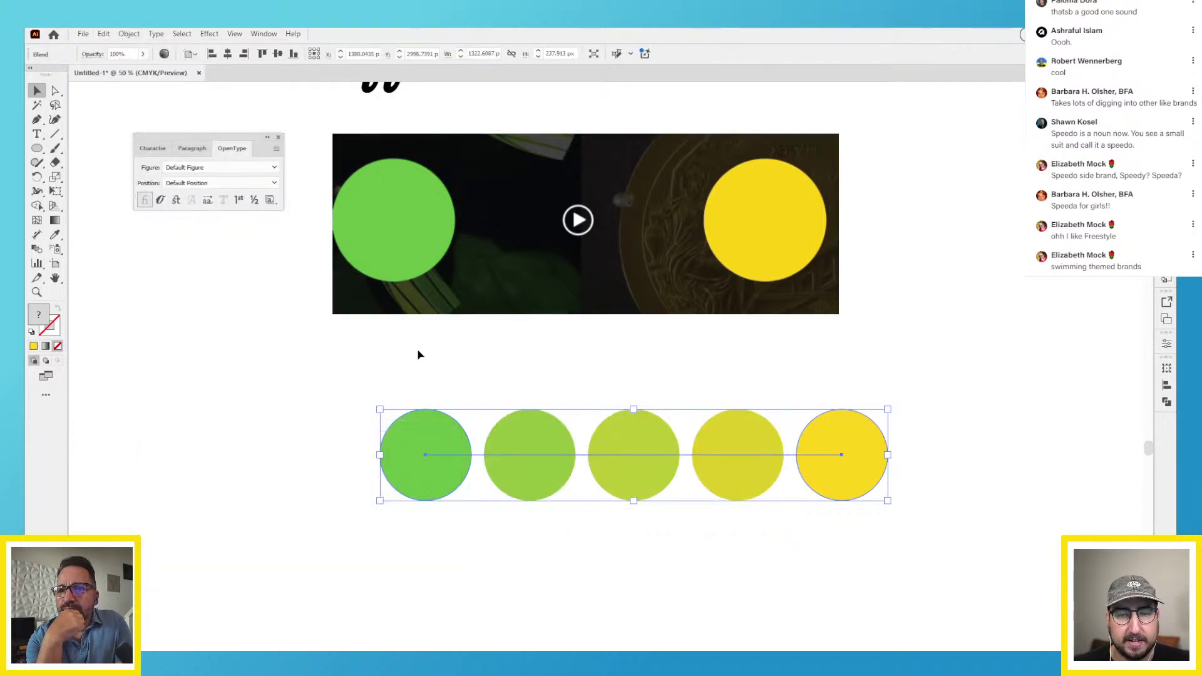
click(559, 383)
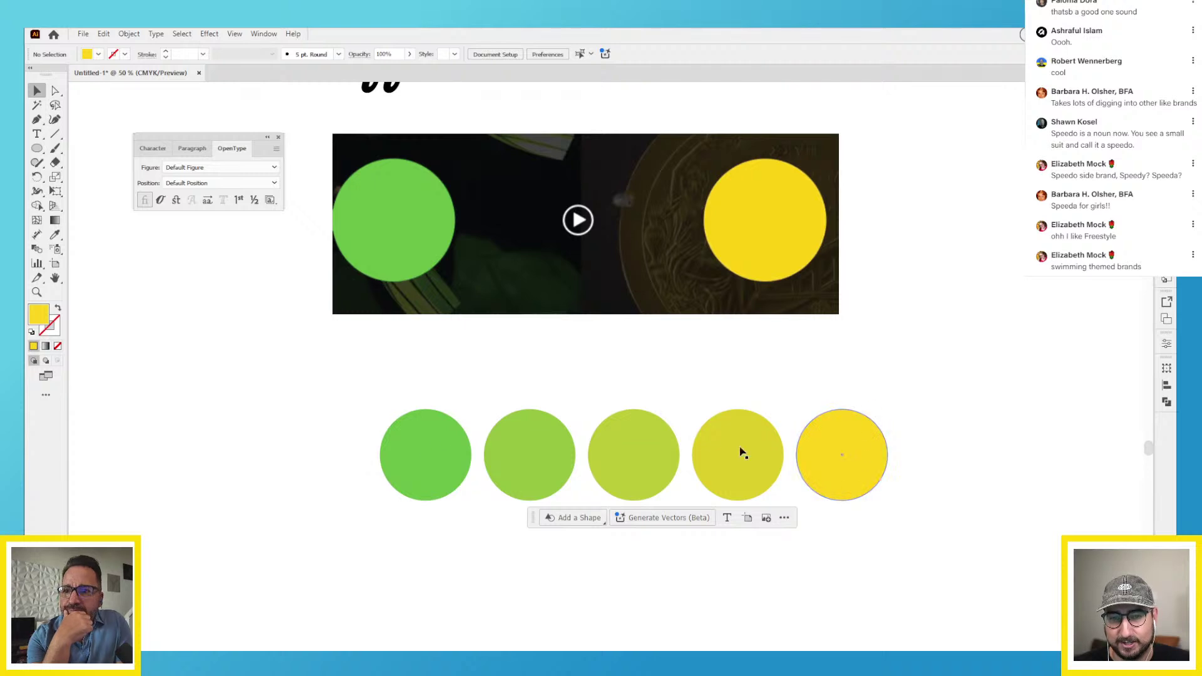
- Enlarge the view of the middle blended circle to examine its colour
drag(628, 448, 945, 437)
key(z)
click(595, 363)
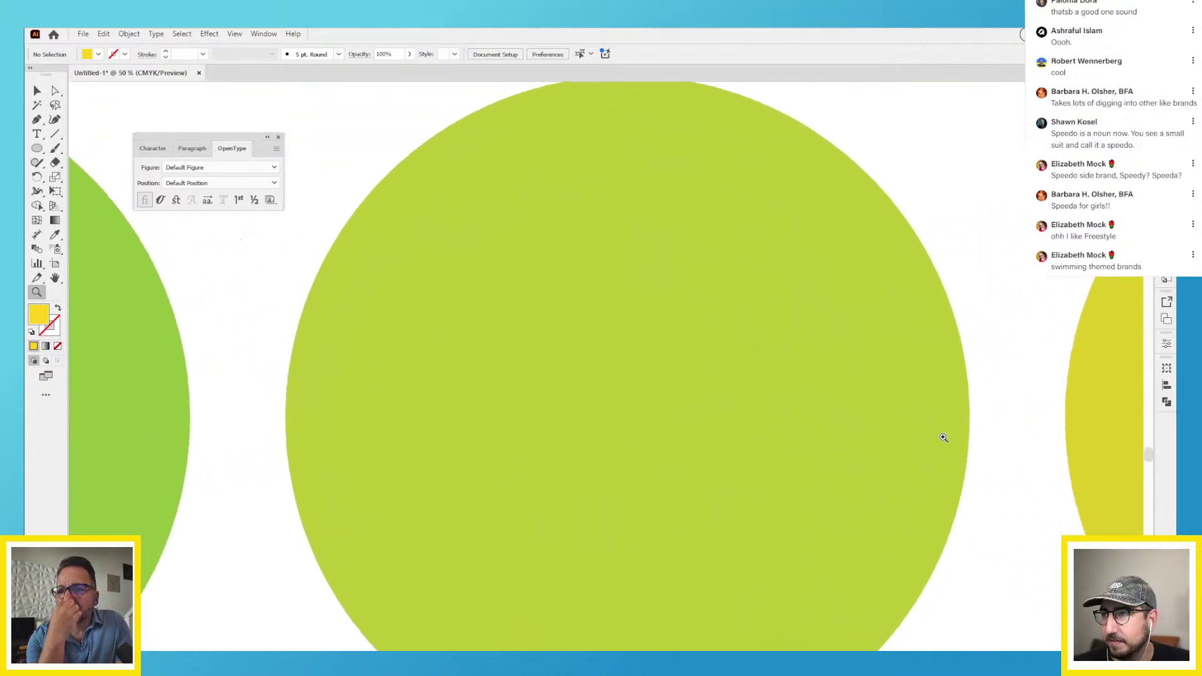
drag(863, 477, 782, 438)
- Play the browser video in full screen up to its merged green circle and compare that colour with the middle circle in Illustrator
key(alt+Tab)
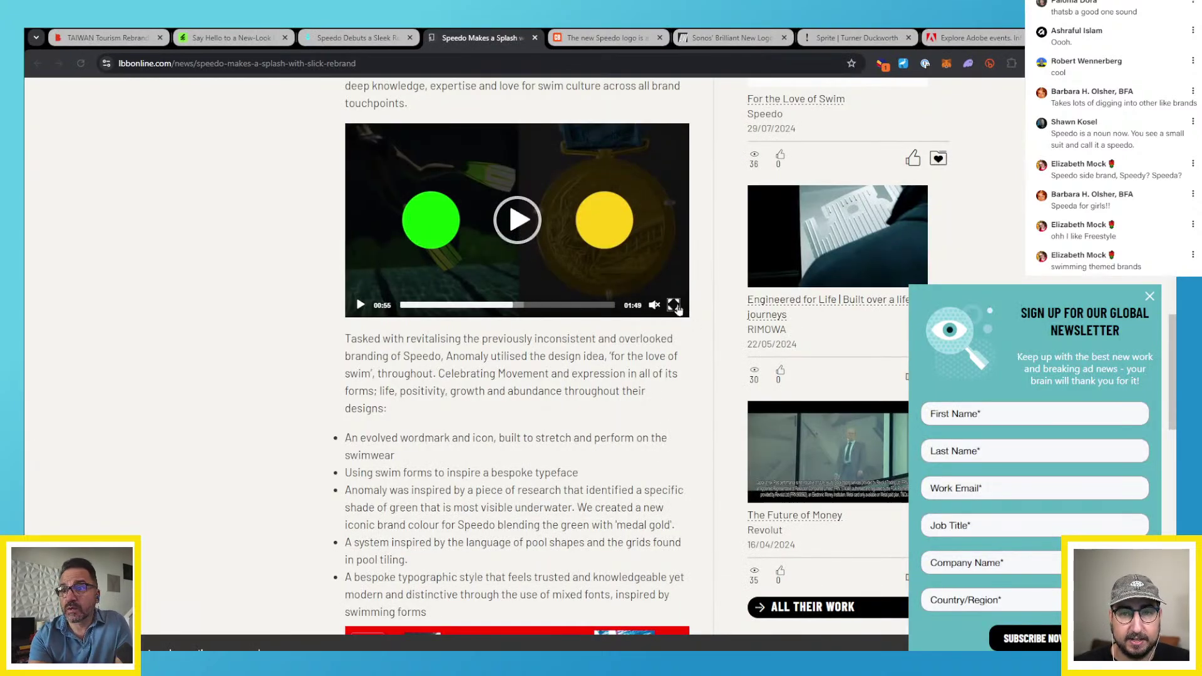
click(674, 305)
click(598, 350)
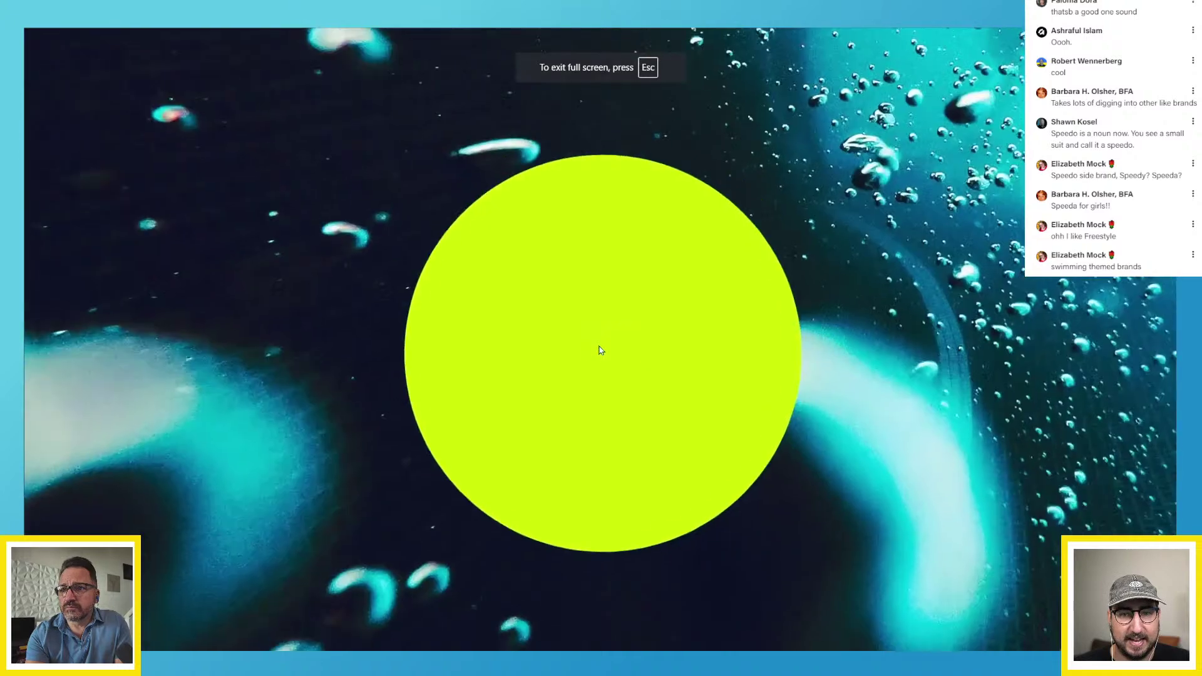
click(590, 376)
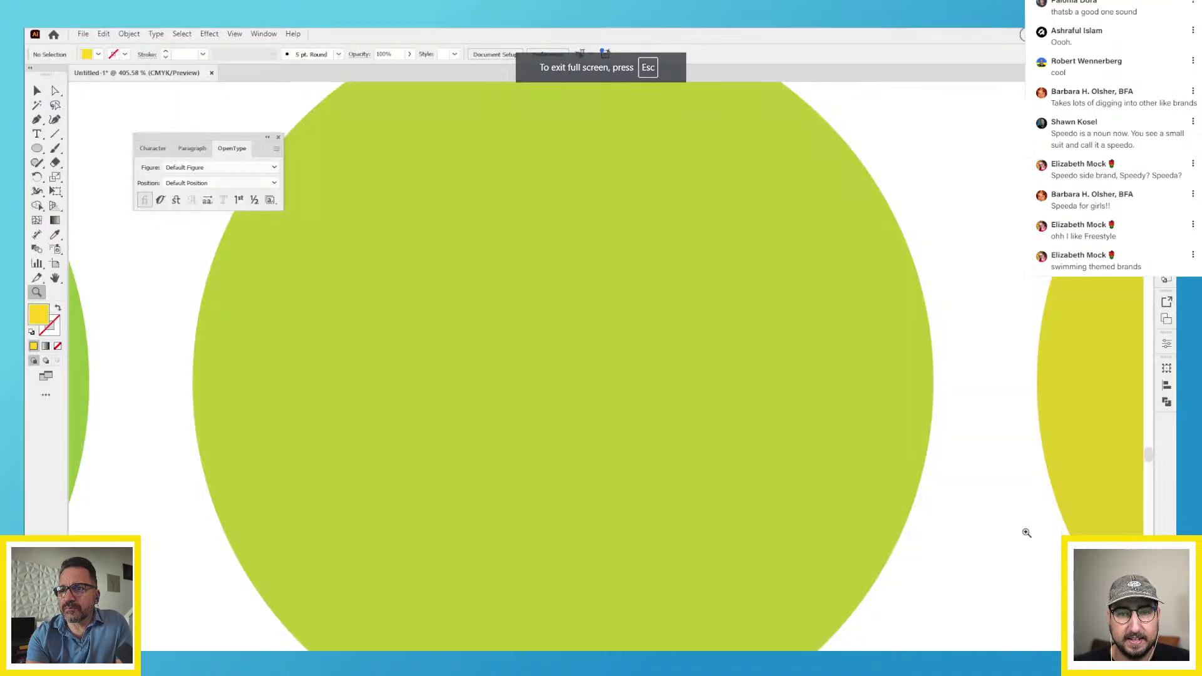
key(alt+Tab)
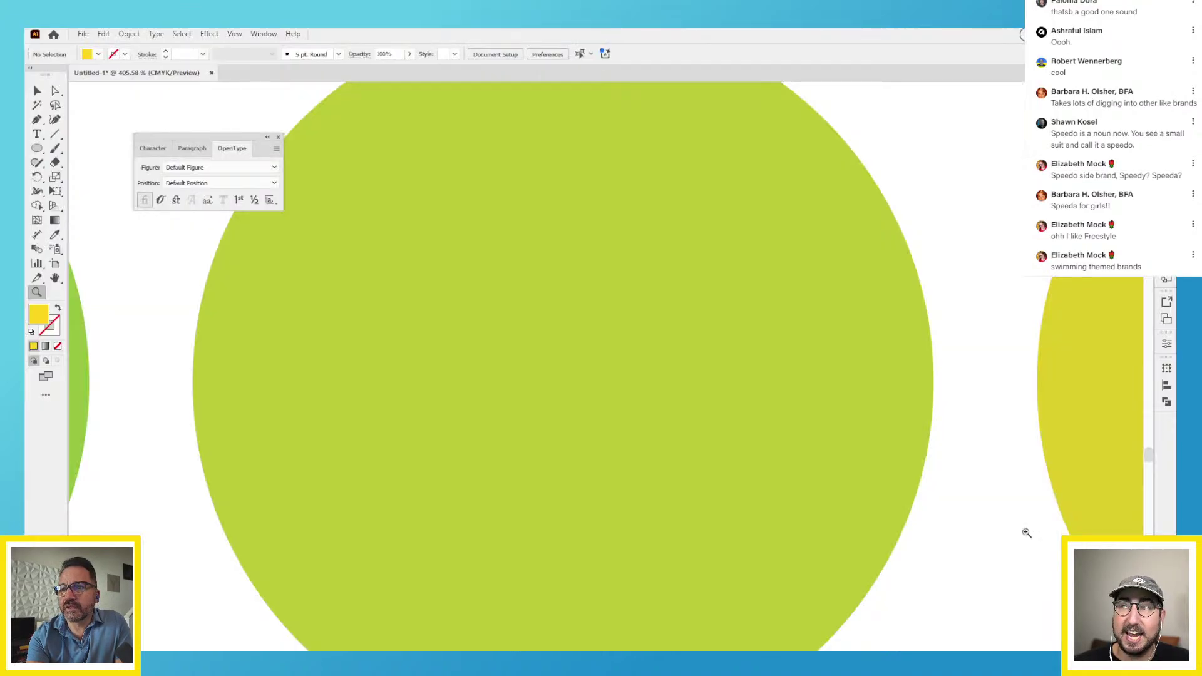
key(alt+Tab)
key(alt+Tab)
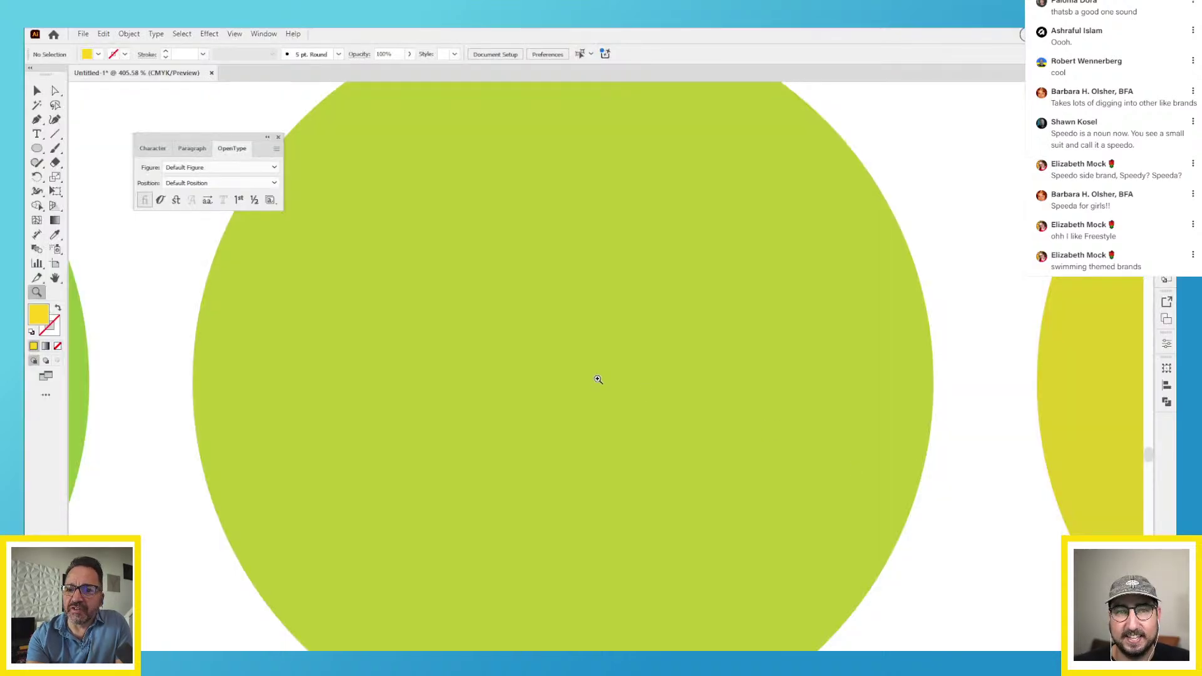
- View the whole row of blended circles together with the pasted video snip to compare their colours
alt+click(586, 393)
alt+click(586, 393)
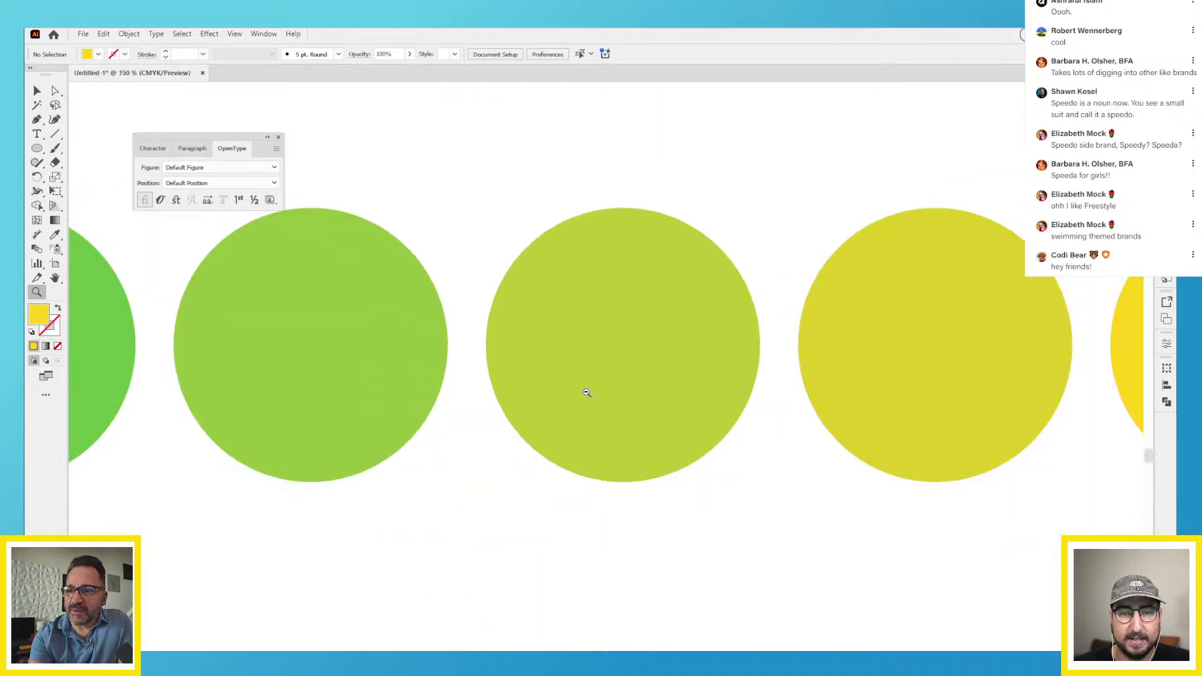
alt+click(587, 392)
alt+click(586, 392)
drag(590, 390, 526, 333)
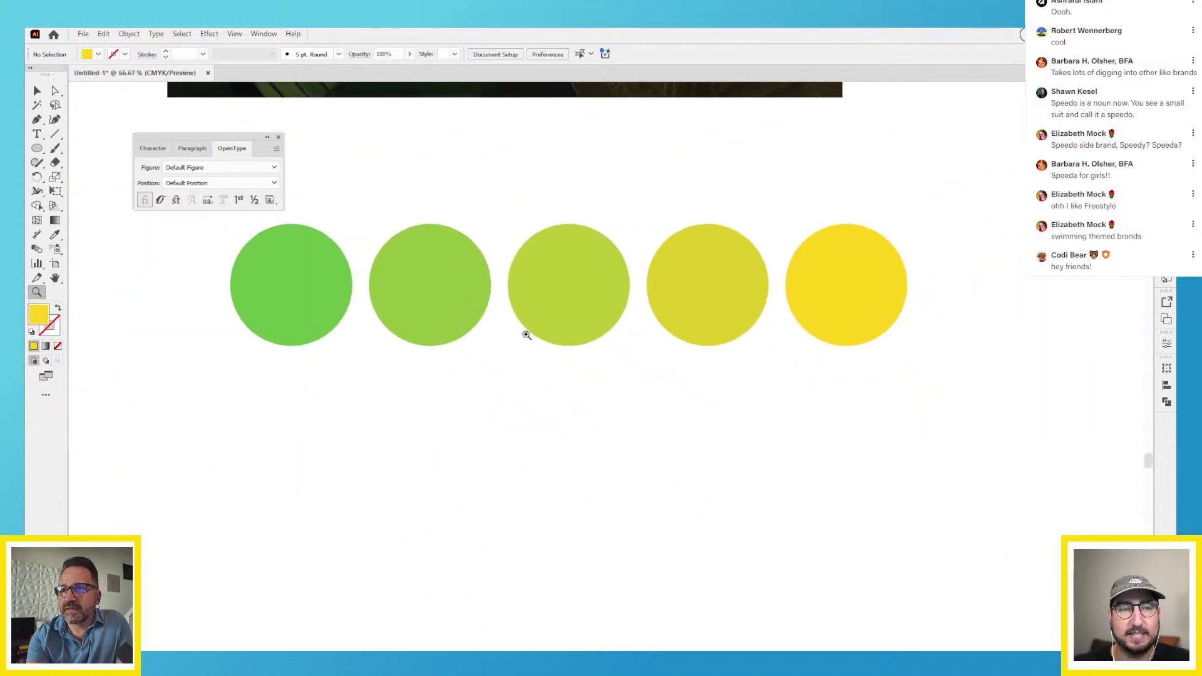
scroll(526, 335, up, 6)
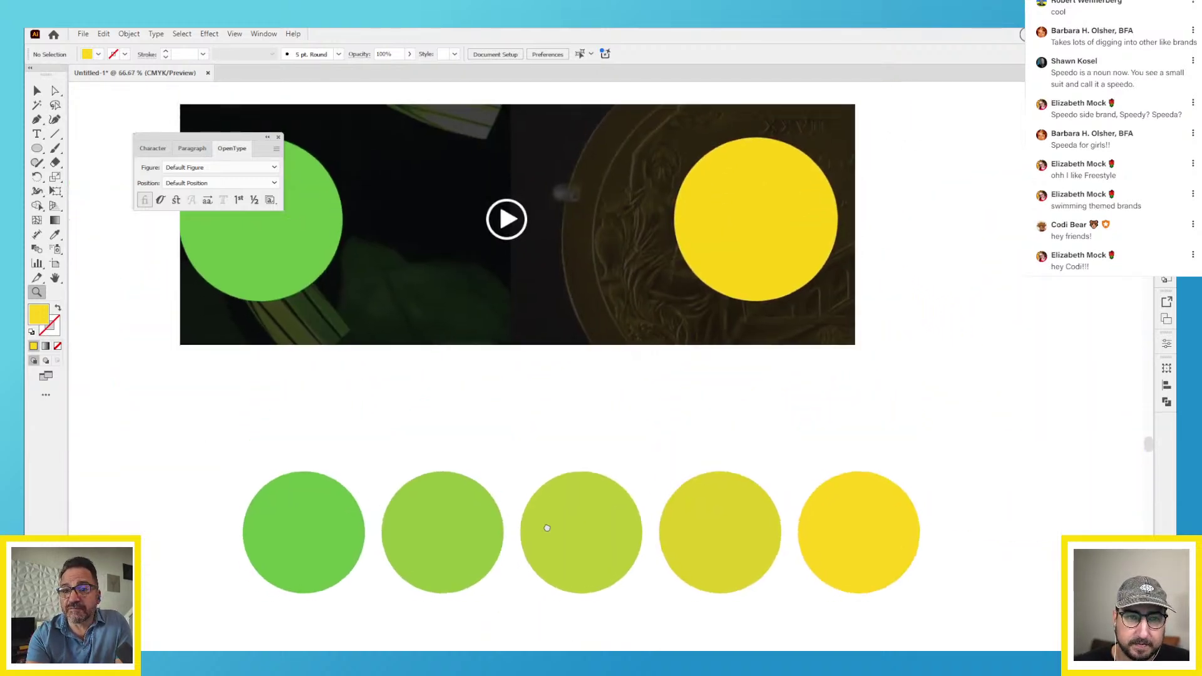
click(616, 471)
drag(617, 469, 531, 419)
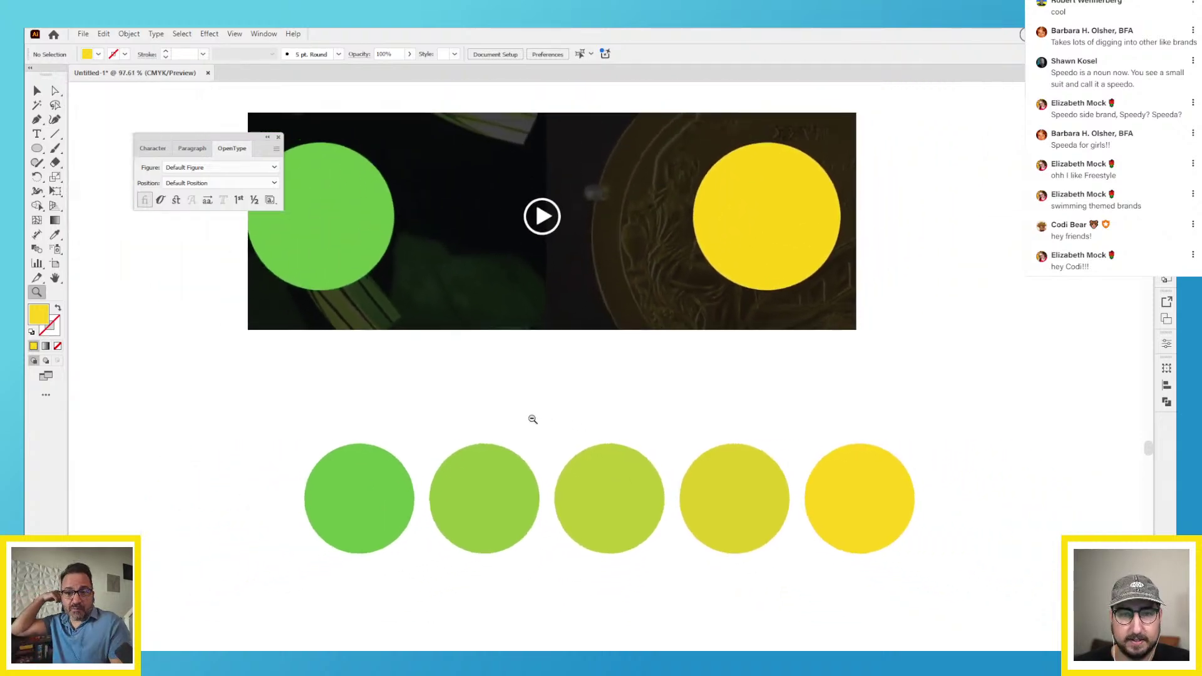
- Return to the browser video and watch the section on the visual language of pools through to the poster layouts
key(alt+Tab)
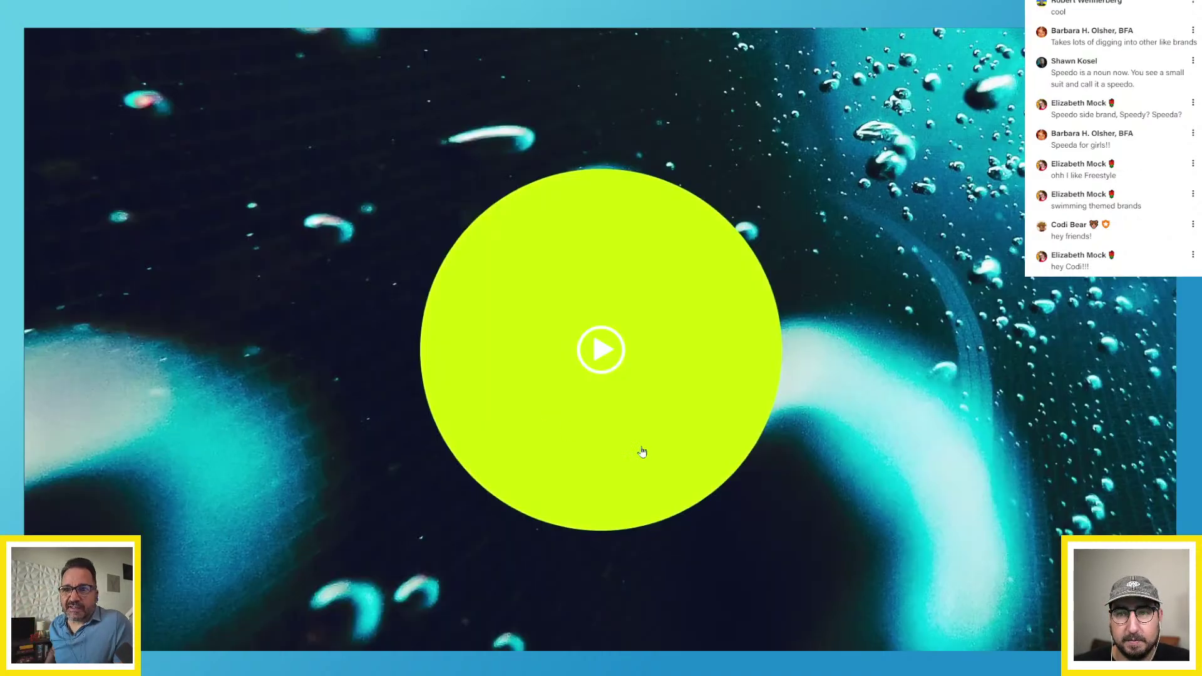
click(932, 514)
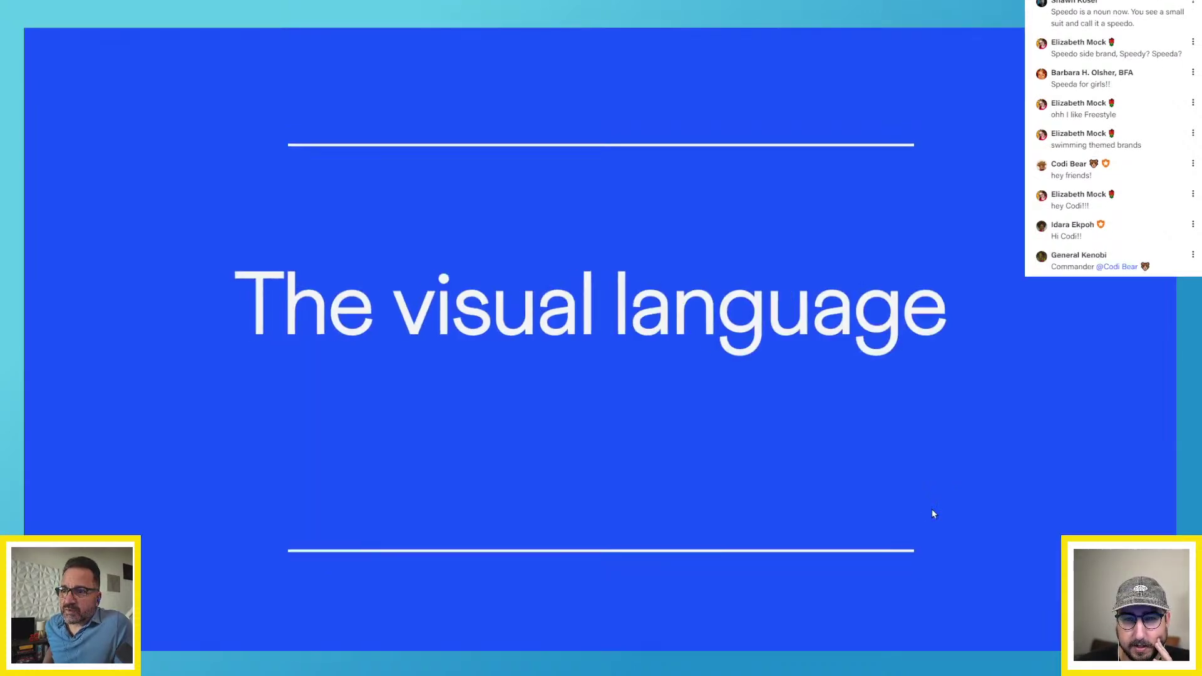
click(933, 514)
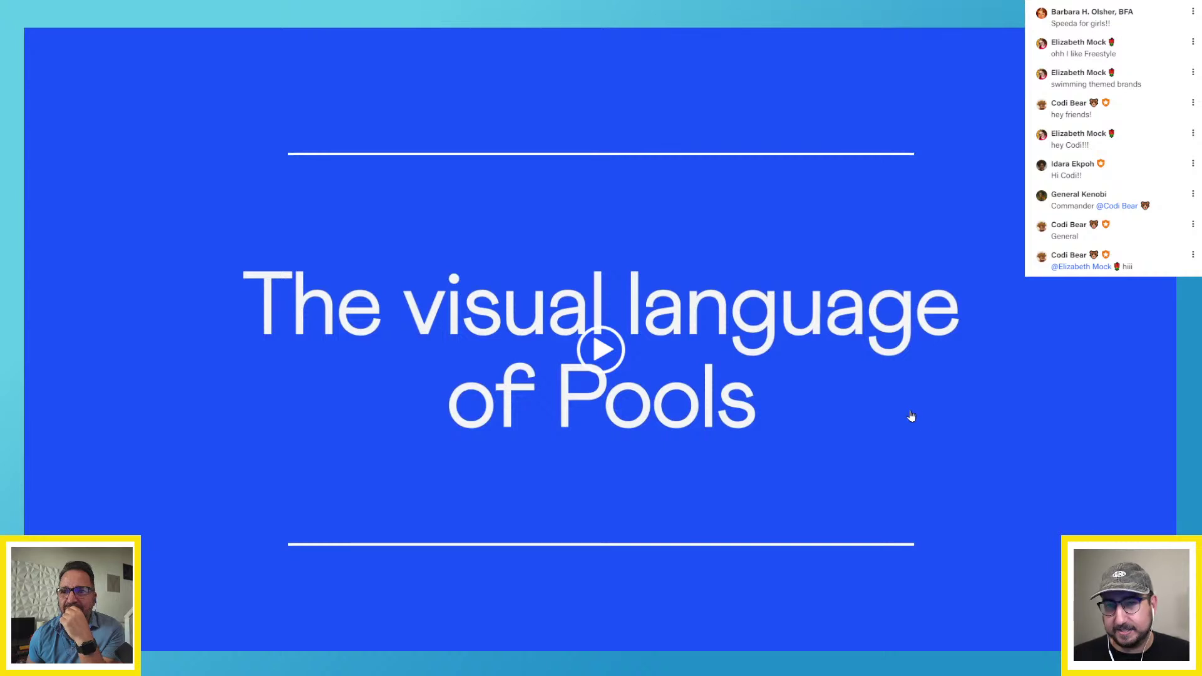
key(Right)
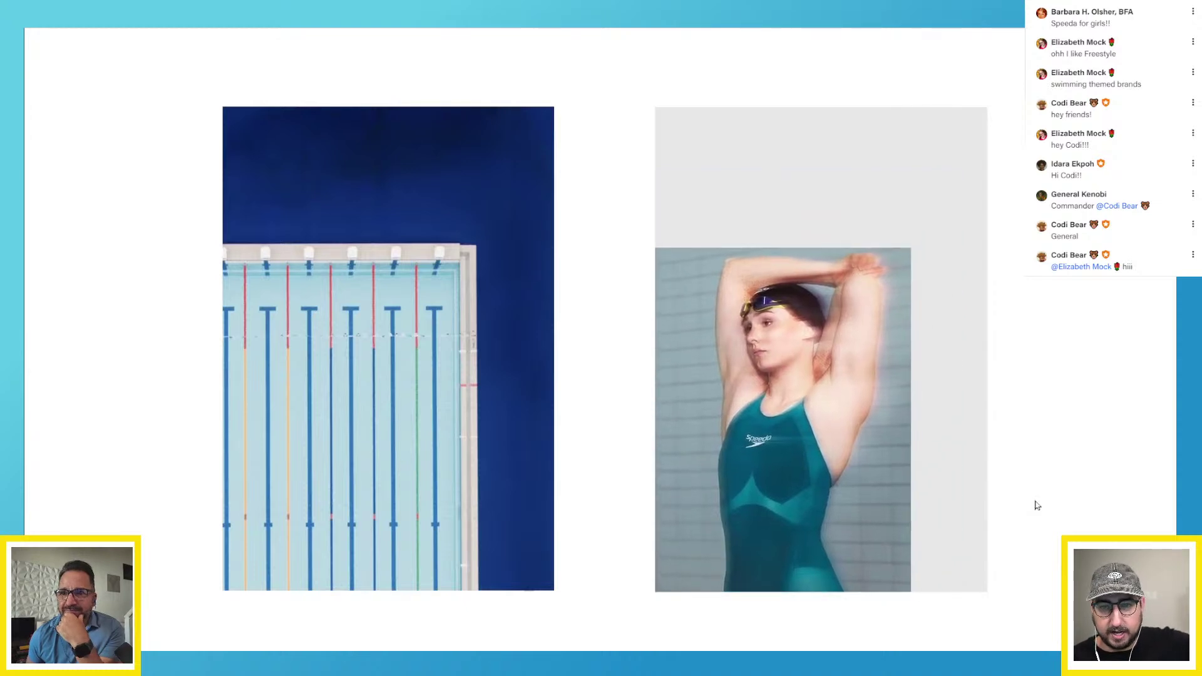
key(Right)
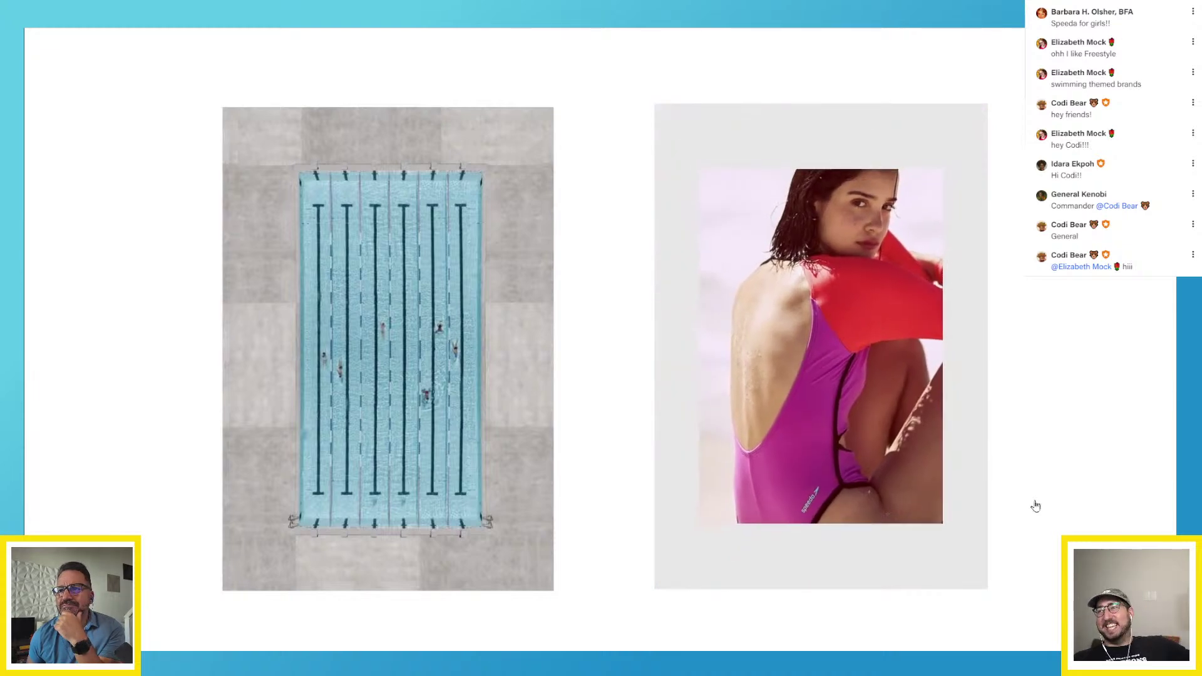
key(Right)
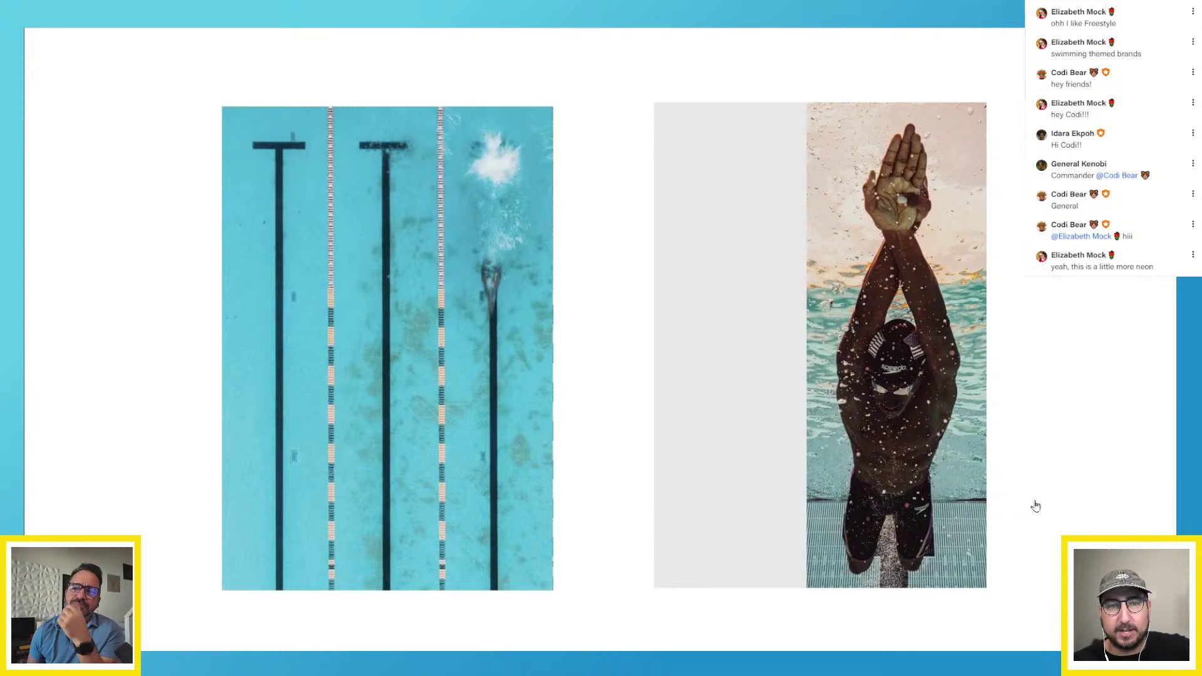
key(Right)
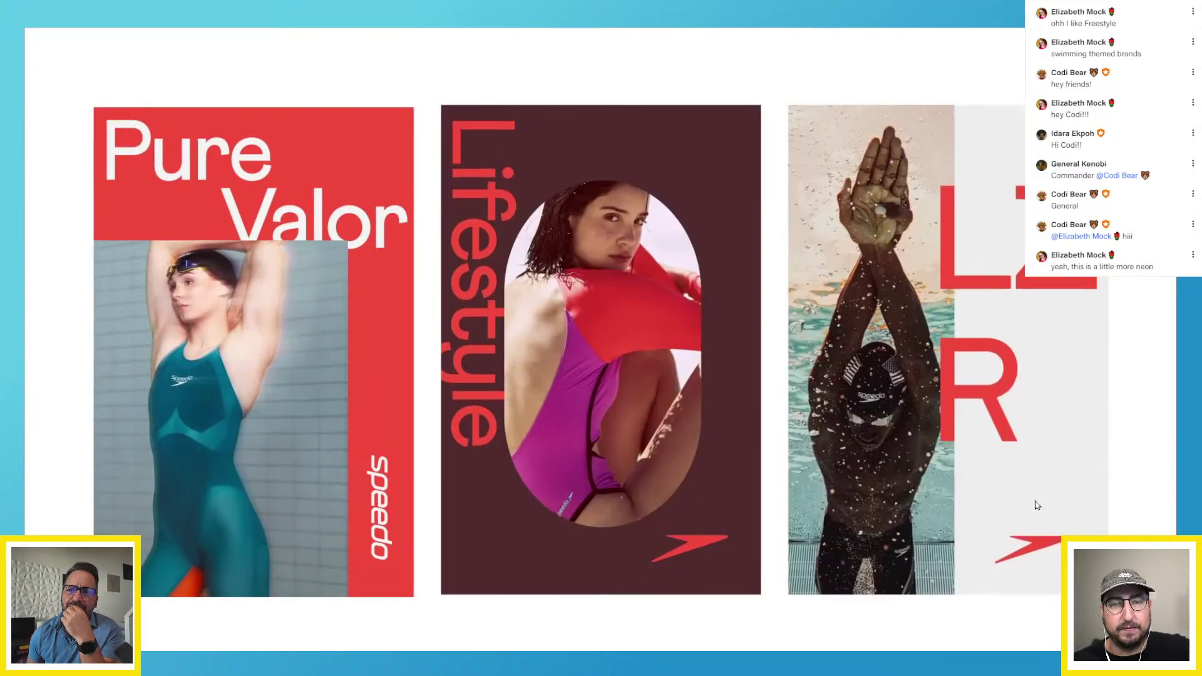